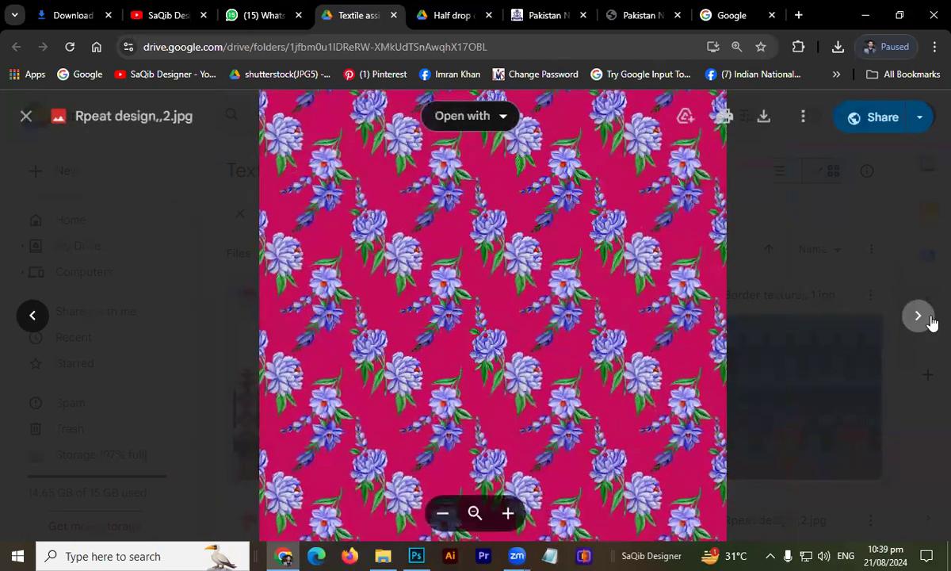
Browse the textile assignment images in the Drive preview and stop at Border..1.jpg
left_click(921, 321)
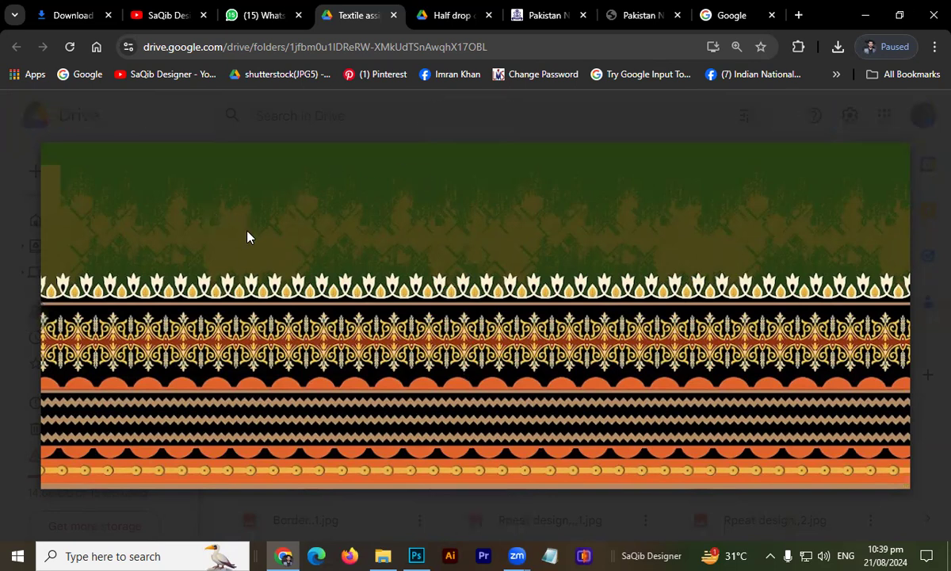
left_click(31, 318)
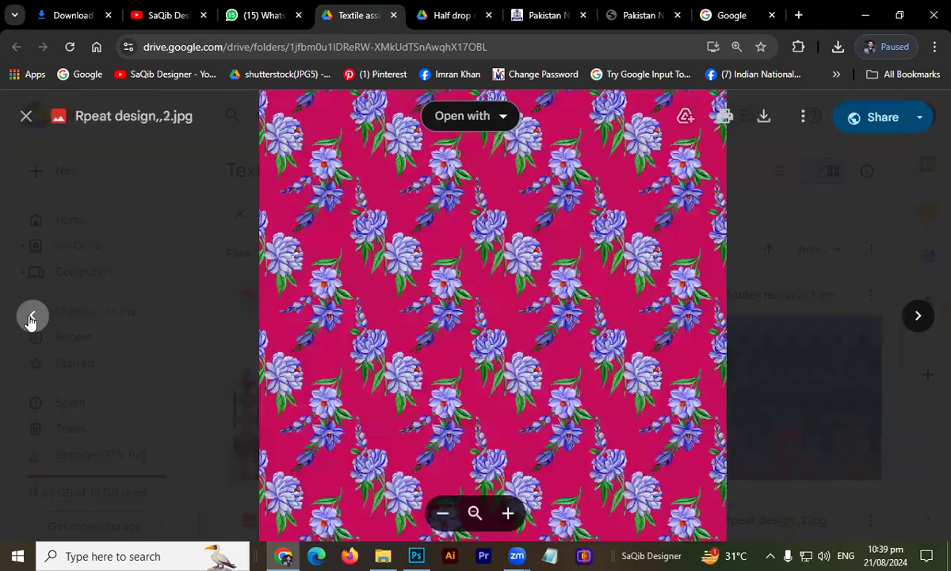
left_click(31, 317)
left_click(31, 318)
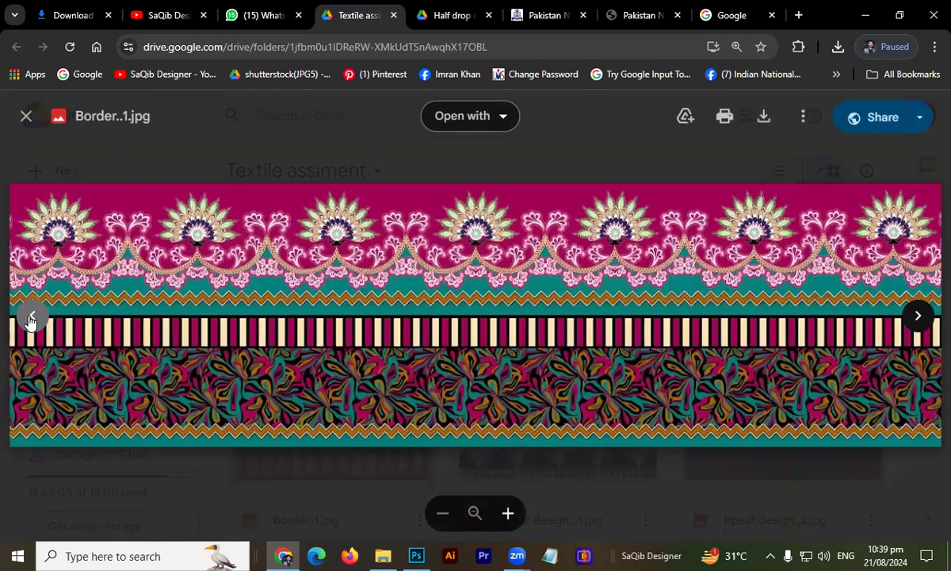
left_click(31, 318)
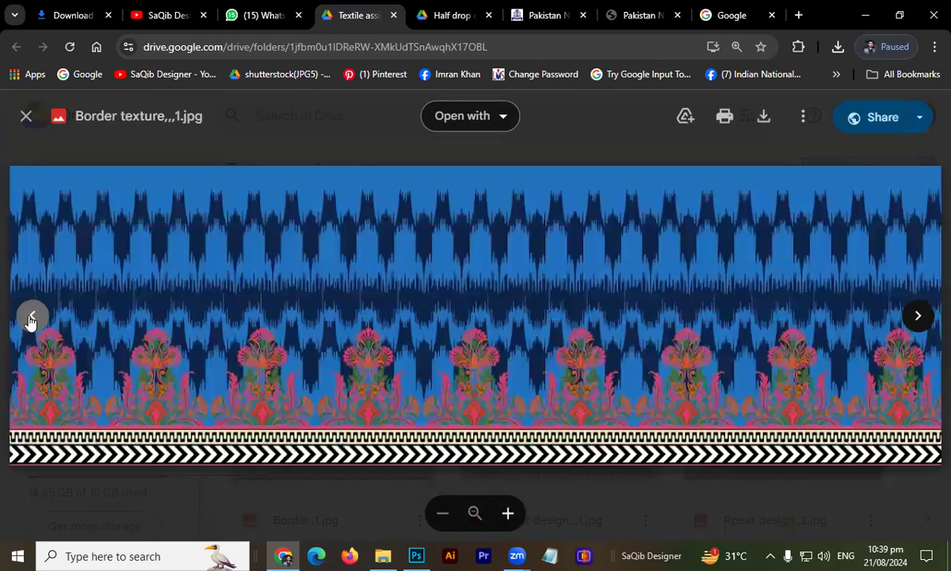
left_click(917, 316)
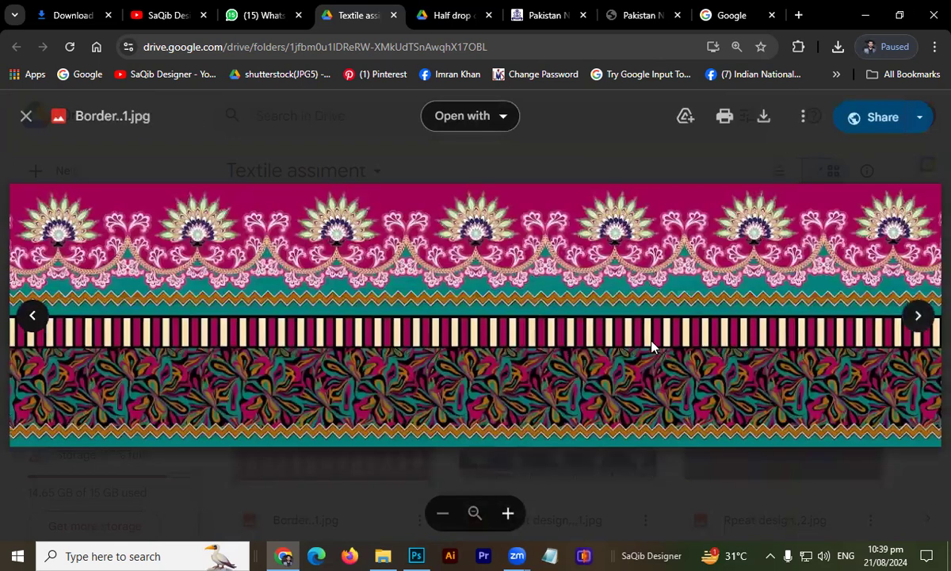
Examine Border..1.jpg up close, checking the edges of its pink floral motifs, zigzag band and striped band
scroll(503, 378, "up", 3)
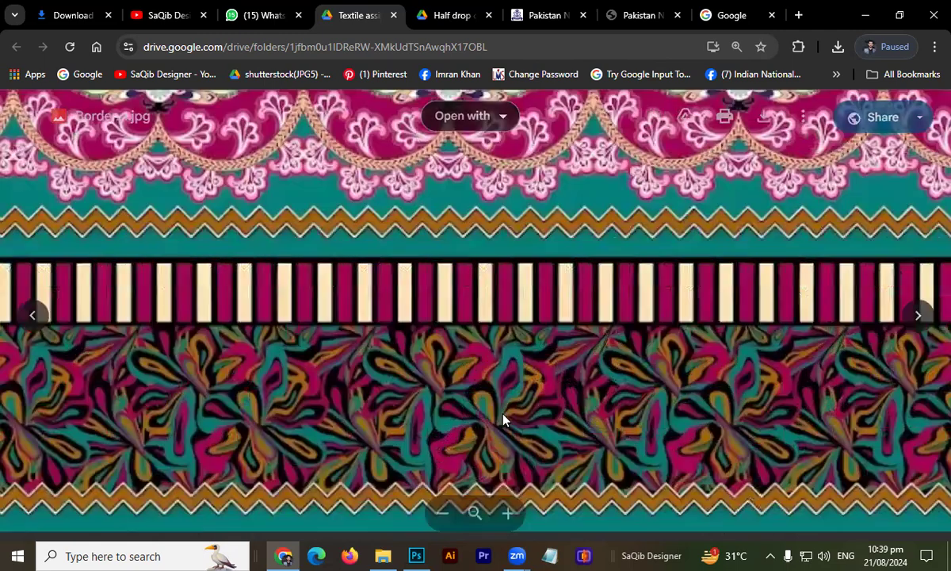
scroll(514, 333, "up", 2)
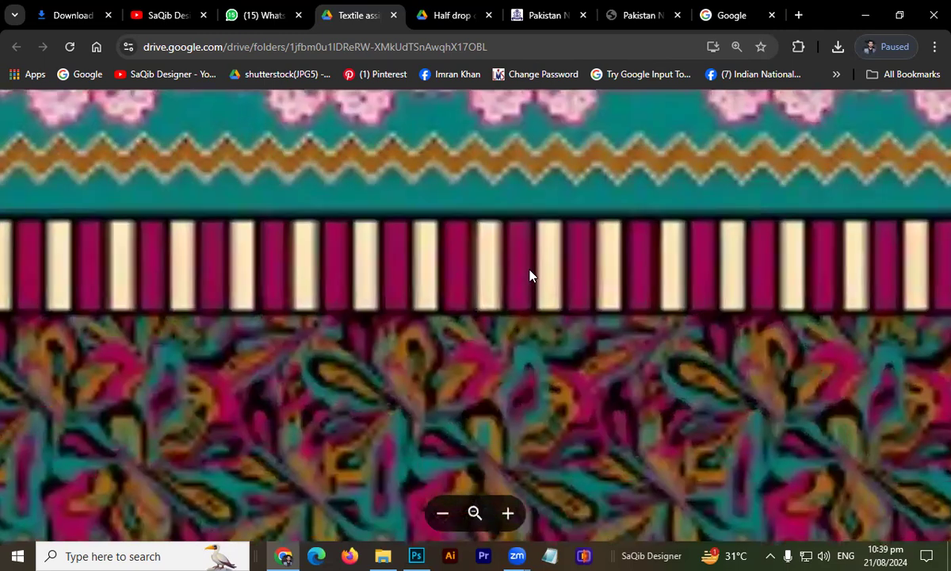
scroll(532, 353, "up", 3)
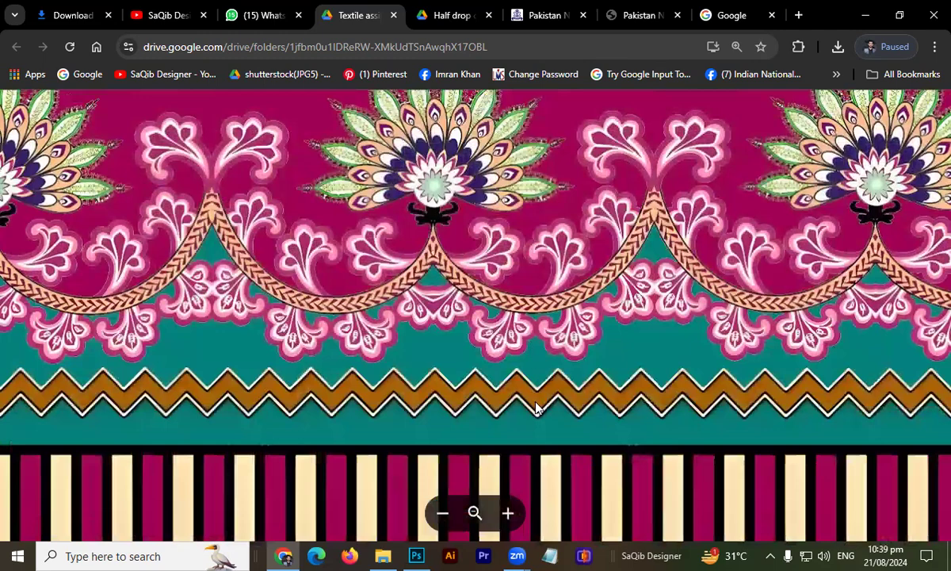
scroll(481, 380, "down", 4)
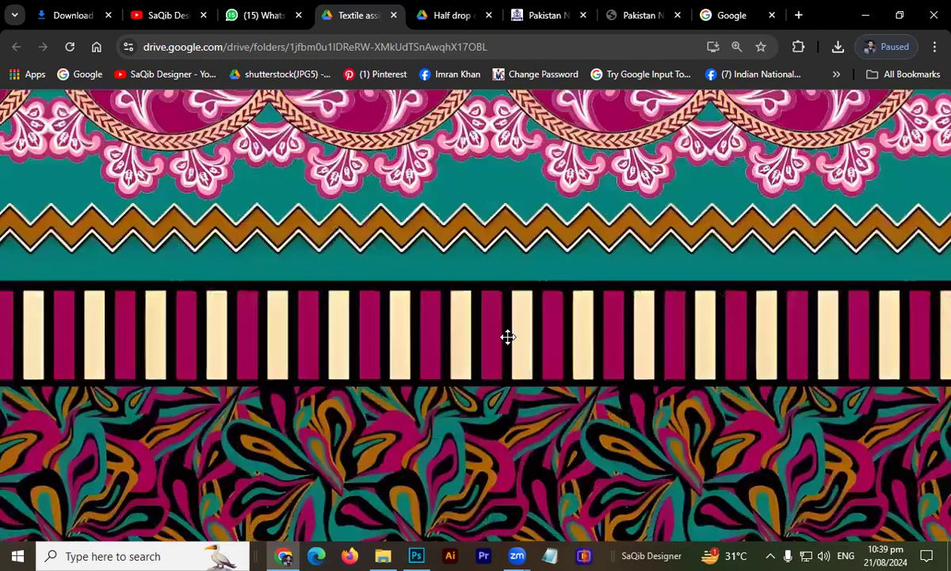
scroll(599, 242, "up", 5)
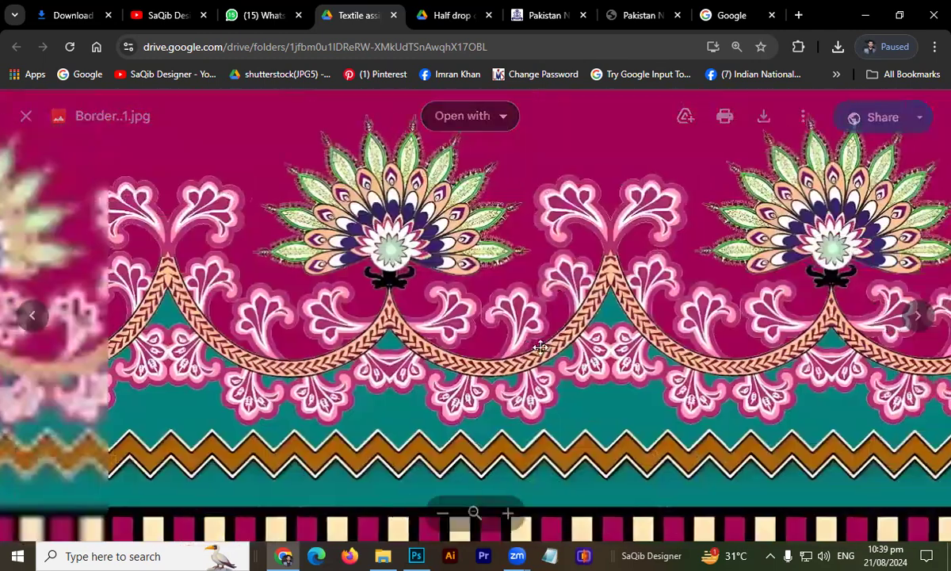
scroll(515, 202, "up", 3)
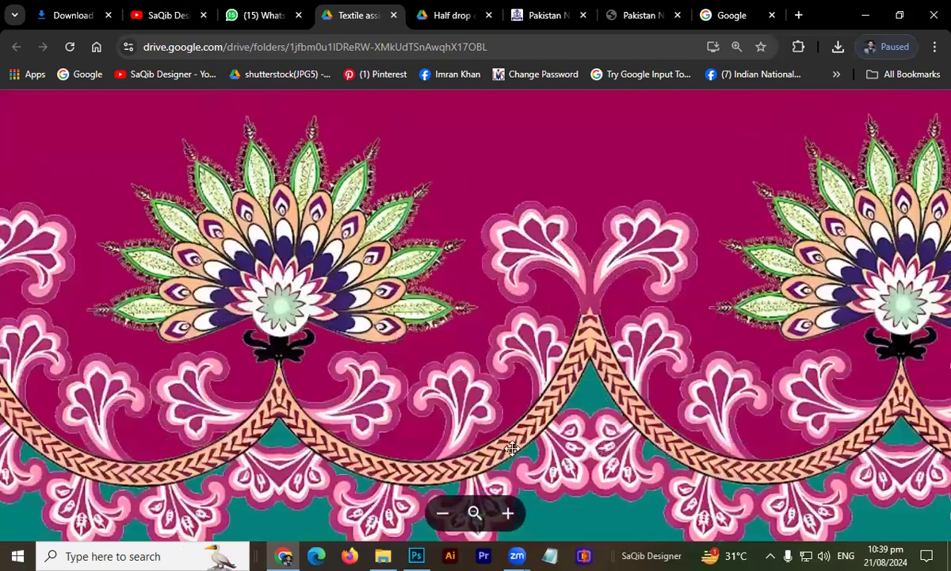
scroll(550, 244, "down", 2)
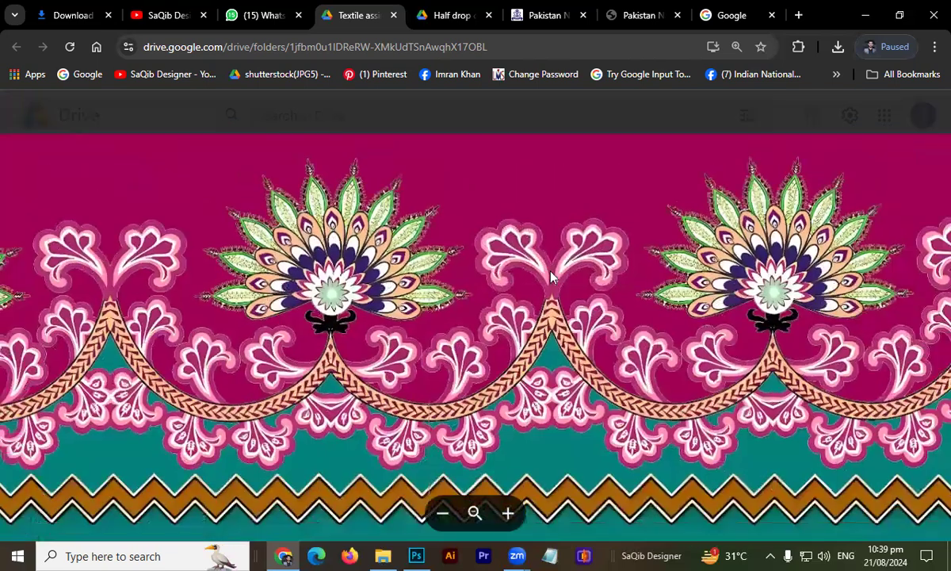
scroll(662, 271, "up", 2)
scroll(660, 275, "up", 1)
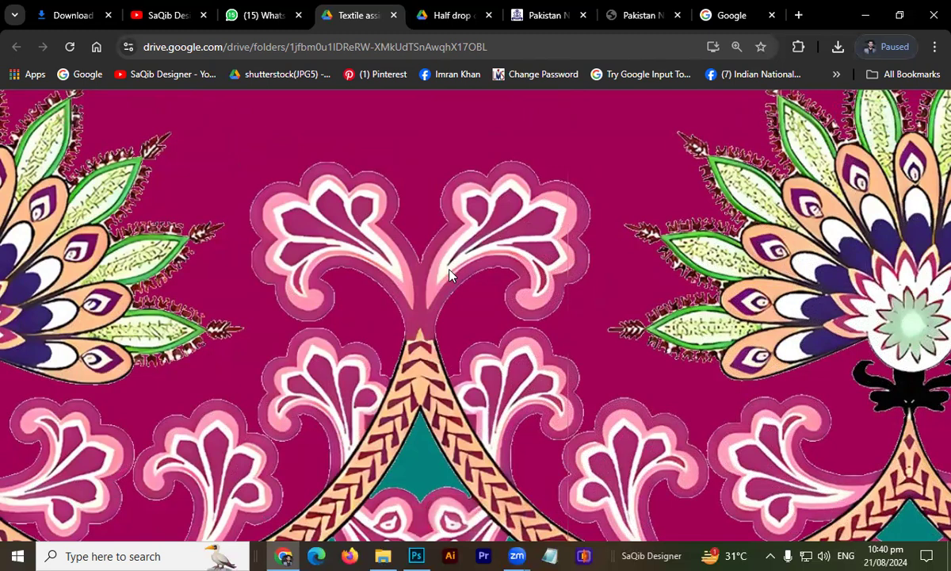
scroll(448, 274, "down", 3)
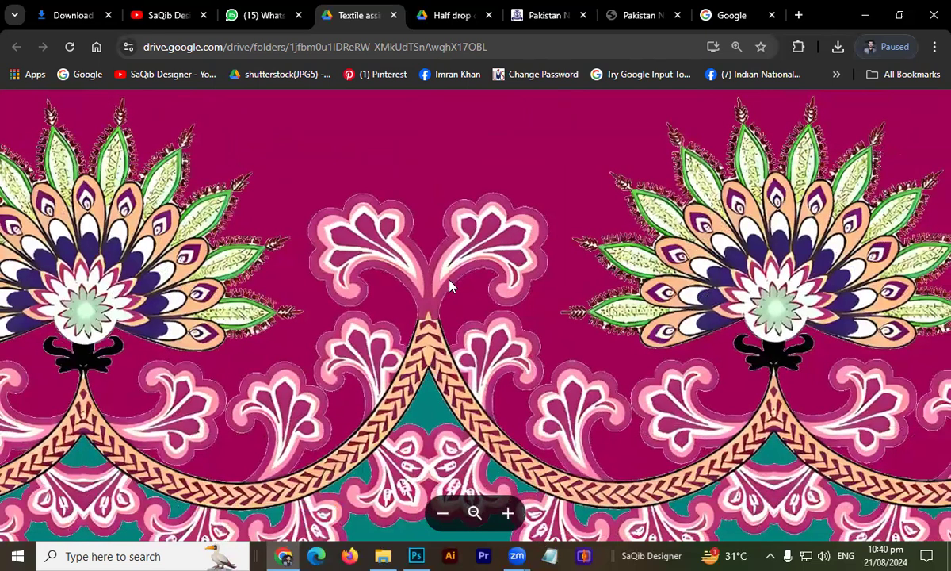
scroll(451, 282, "up", 5)
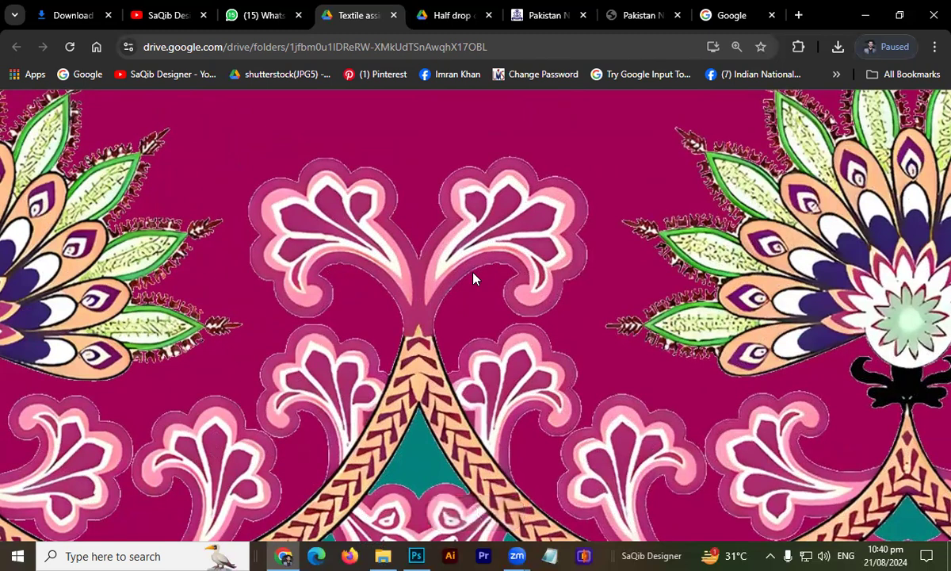
Switch to Photoshop, fill the rectangular selection on Layer 1 with red and deselect it
left_click(416, 555)
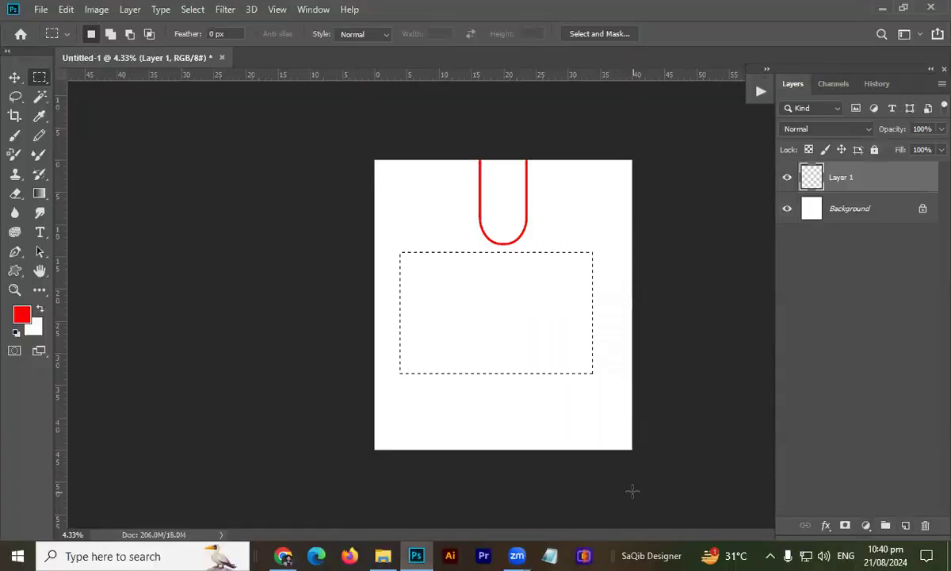
key("alt+BackSpace")
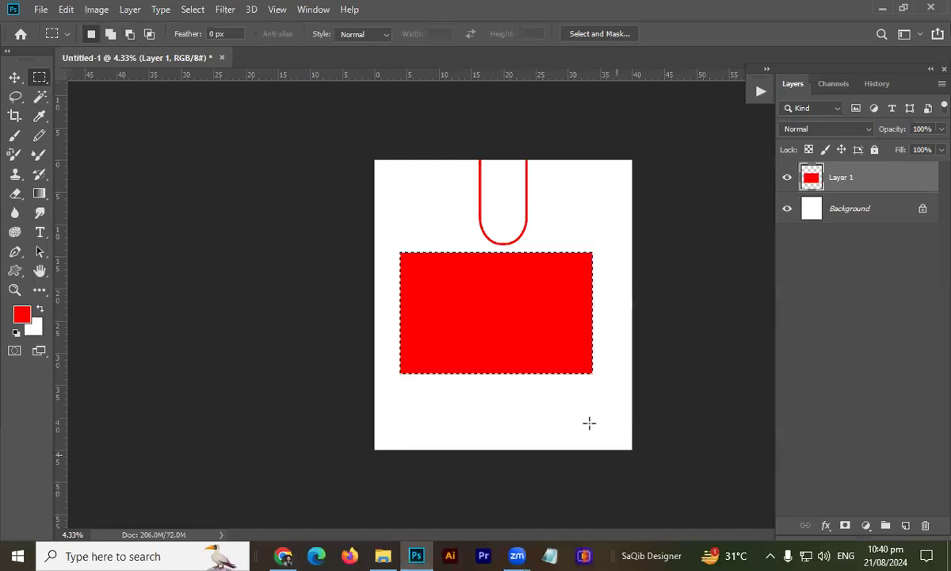
key("ctrl+d")
Load Layer 1's red rectangle as a selection, apply a white stroke around its edge and deselect
left_click_drag(402, 248, 453, 335)
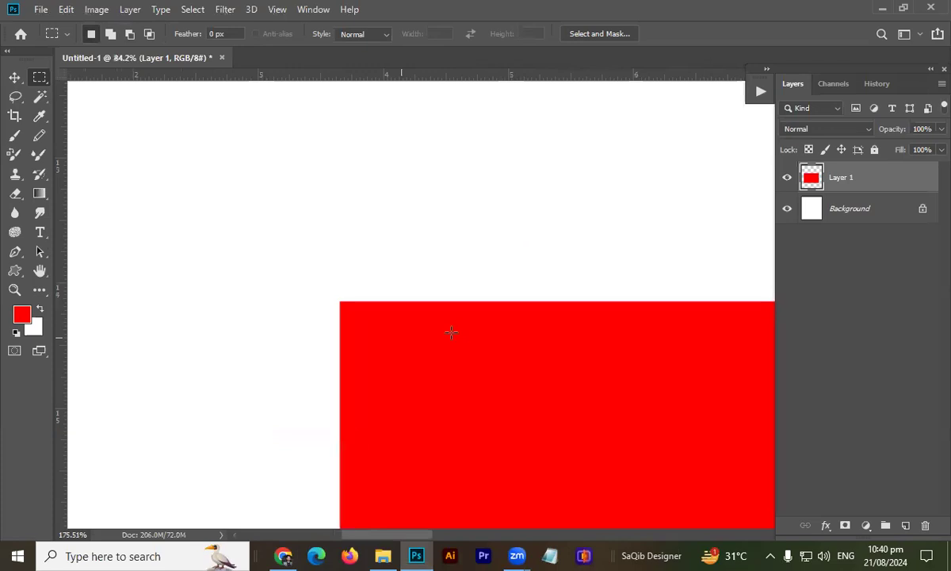
left_click(809, 179, "ctrl")
key("alt+e")
key("s")
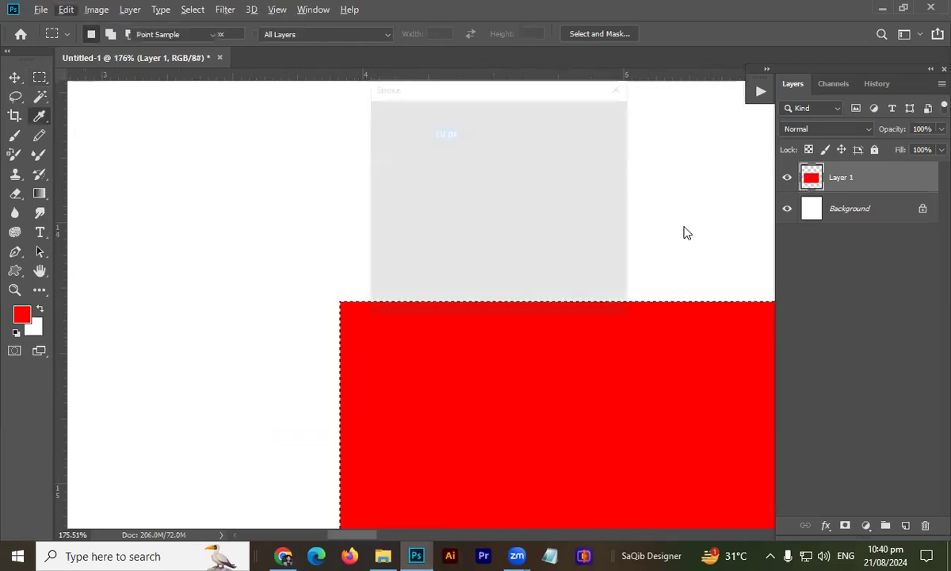
left_click(450, 157)
left_click(491, 191)
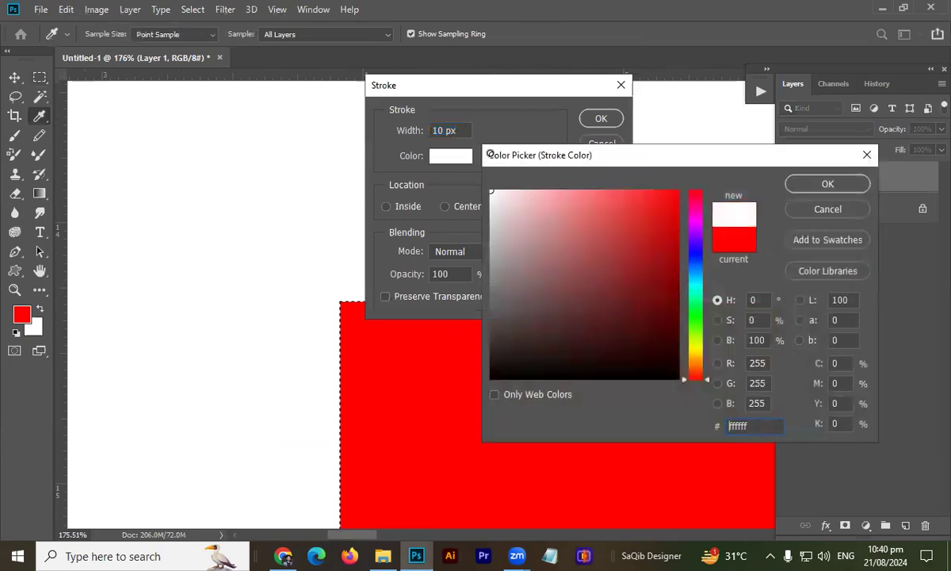
key("Return")
key("Return")
key("m")
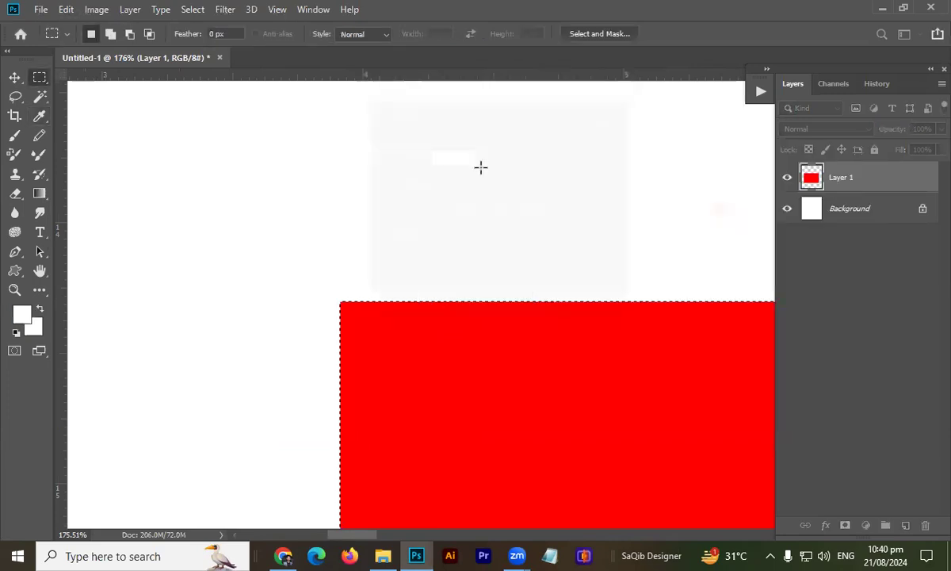
key("ctrl+d")
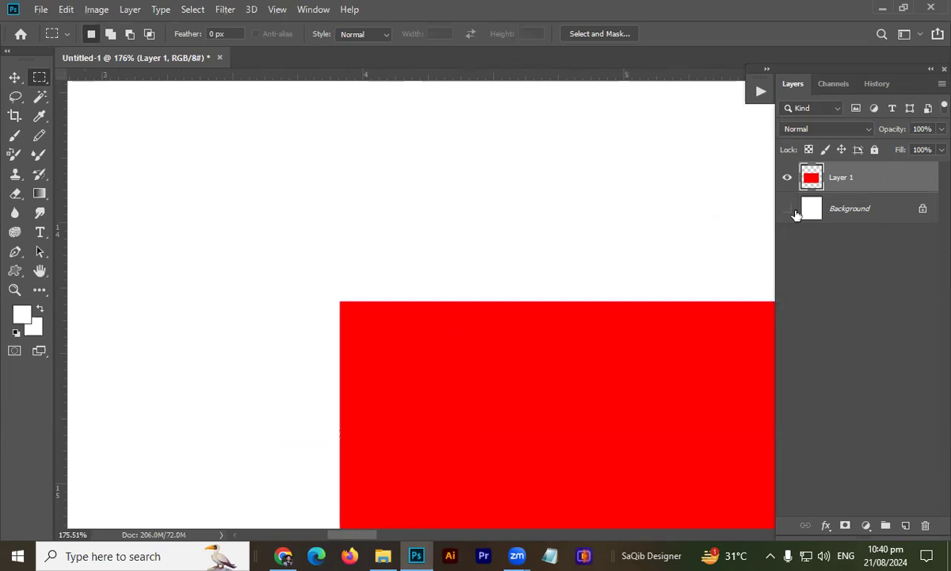
Temporarily hide the Background layer to inspect the white stroke at the red rectangle's upper-left corner
left_click(787, 208)
left_click_drag(348, 301, 404, 304)
left_click(787, 208)
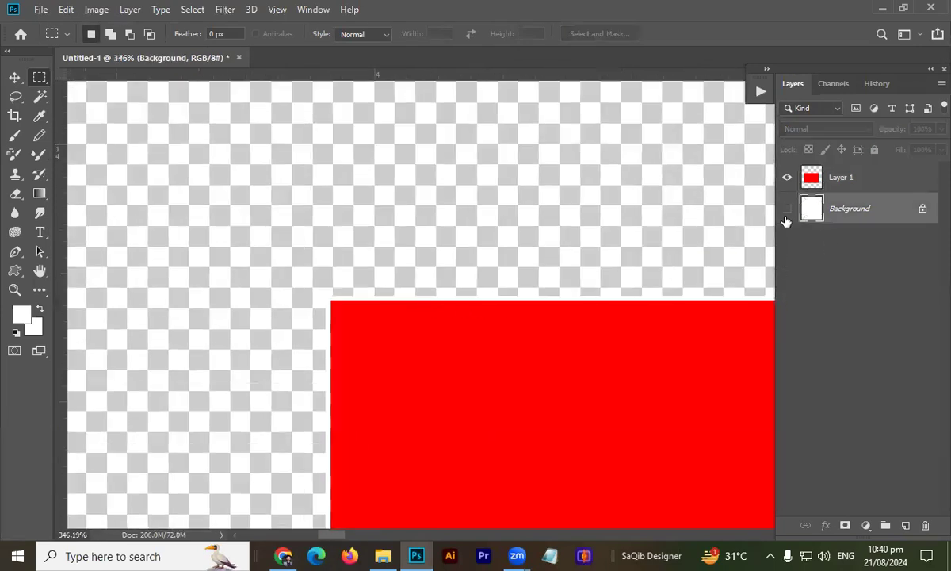
Set the foreground color to black (000000) and fill the Background layer with it
left_click(22, 315)
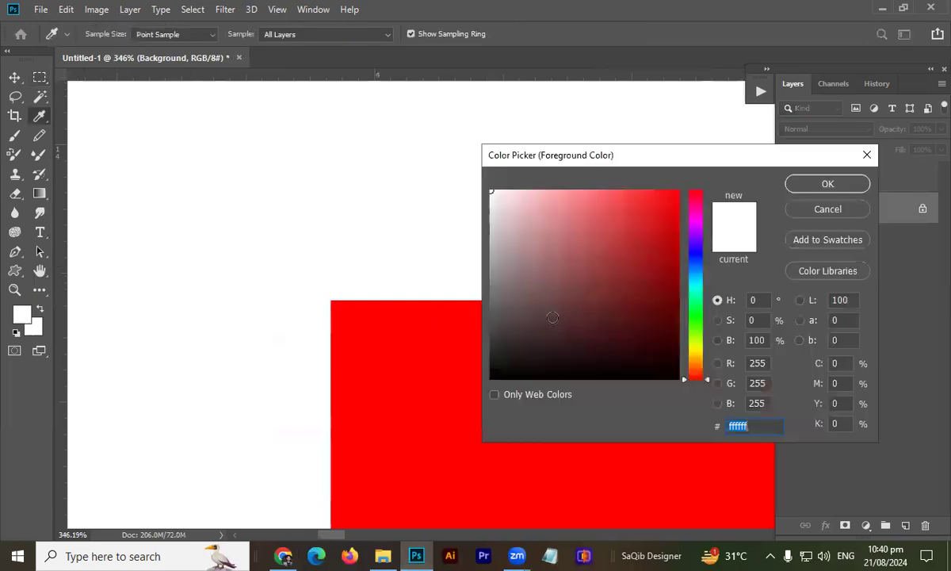
left_click(648, 379)
type("000000")
key("Return")
key("m")
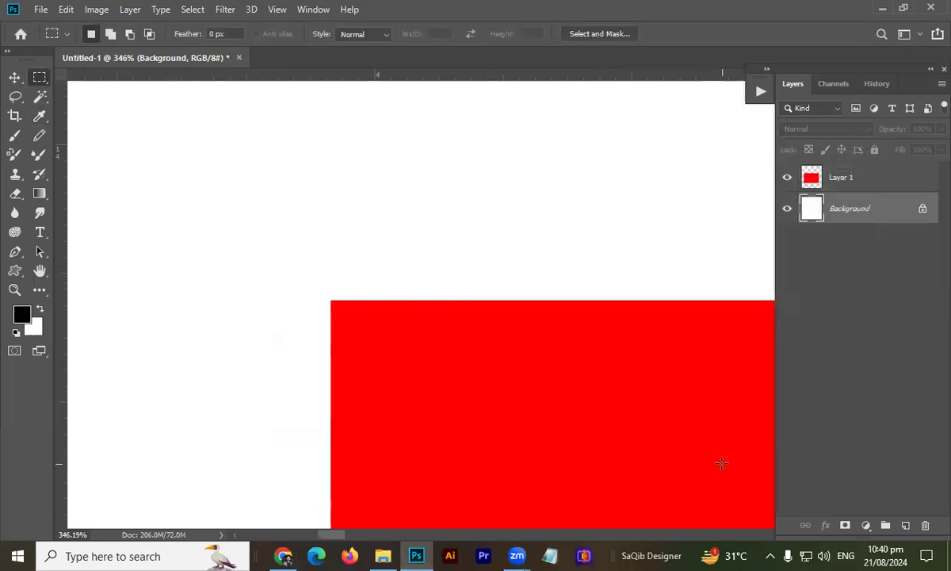
key("alt+BackSpace")
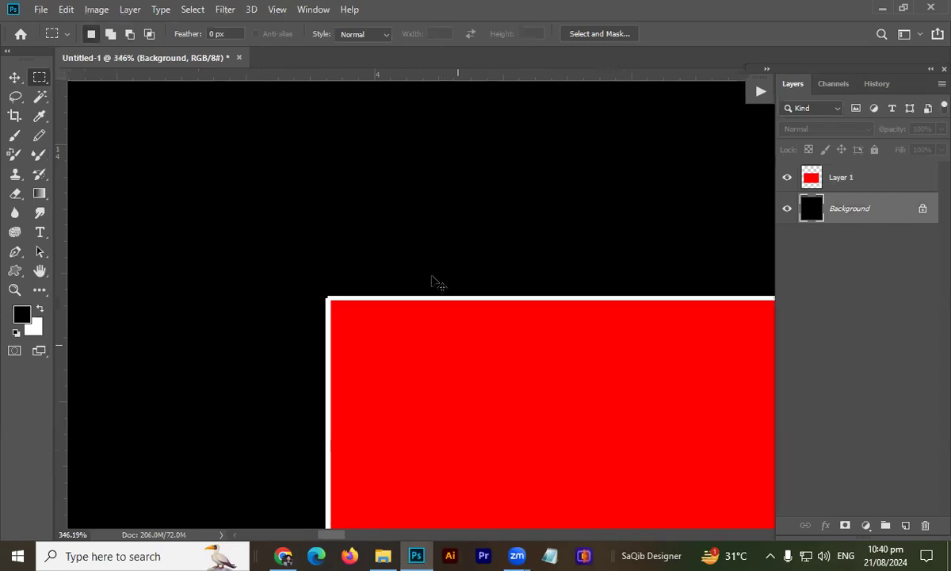
Inspect the white outline around the red rectangle's corner against the black background with Layer 1 active
key("v")
left_click_drag(444, 317, 432, 277)
left_click_drag(475, 252, 393, 253)
left_click_drag(459, 328, 362, 294)
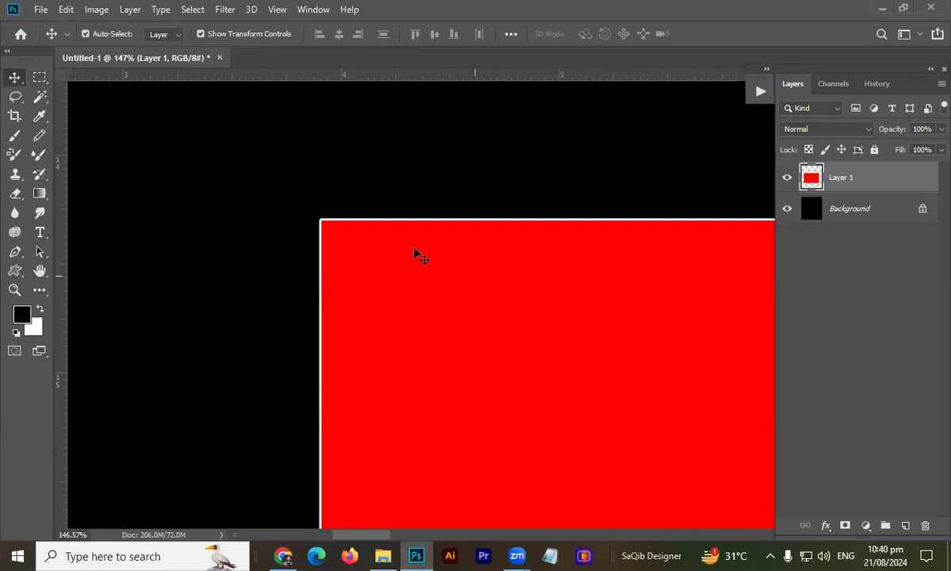
scroll(350, 216, "up", 5)
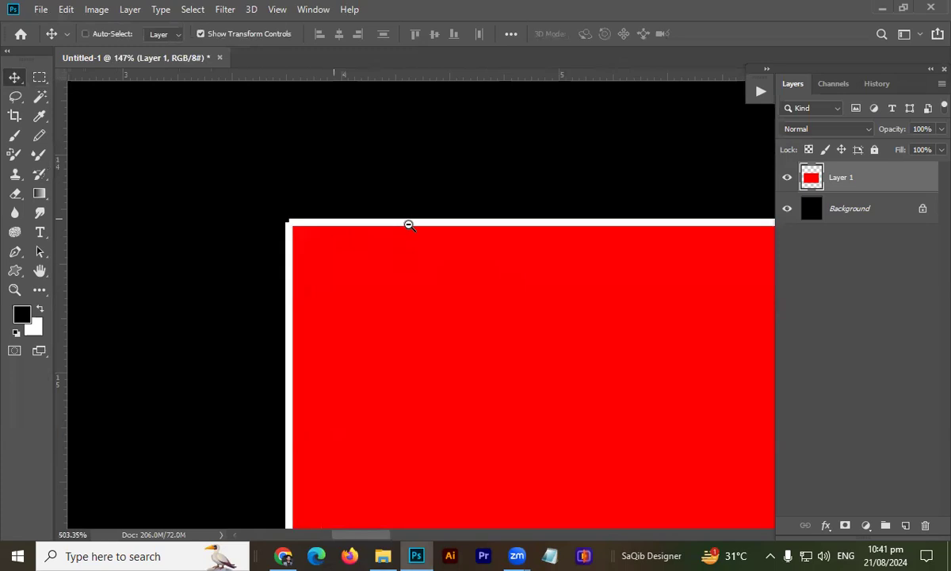
Switch to Chrome and compare the outlines of the floral motifs in Border..1.jpg
left_click(283, 556)
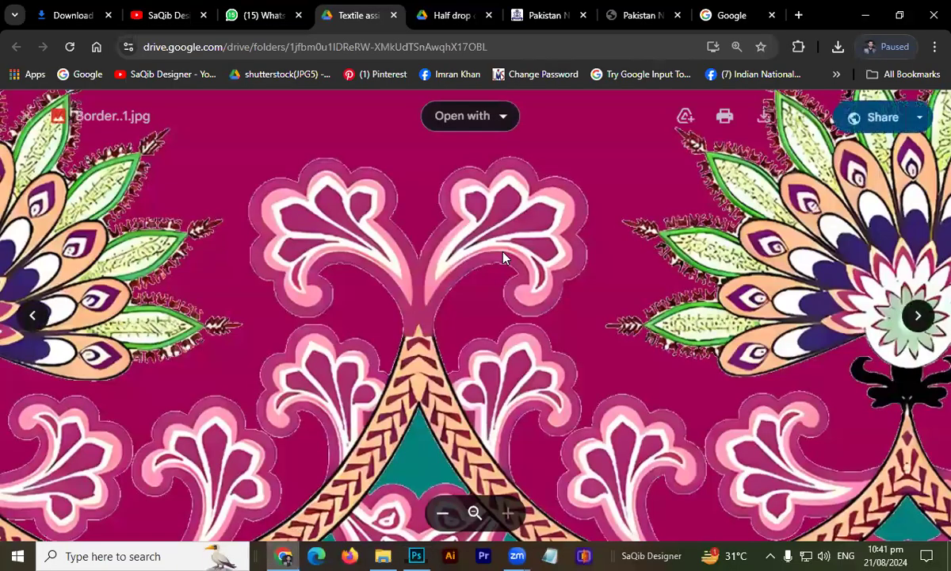
scroll(401, 240, "down", 4)
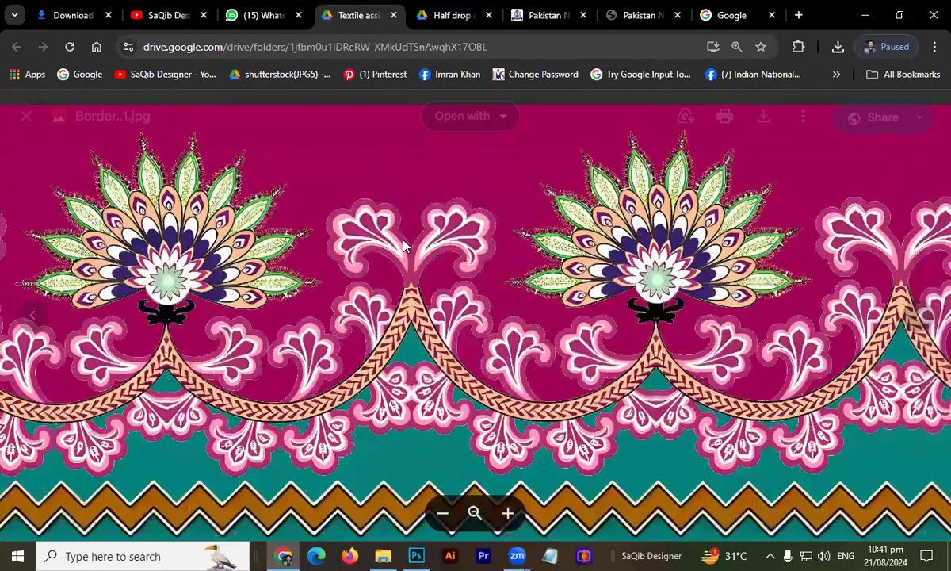
scroll(405, 248, "down", 1)
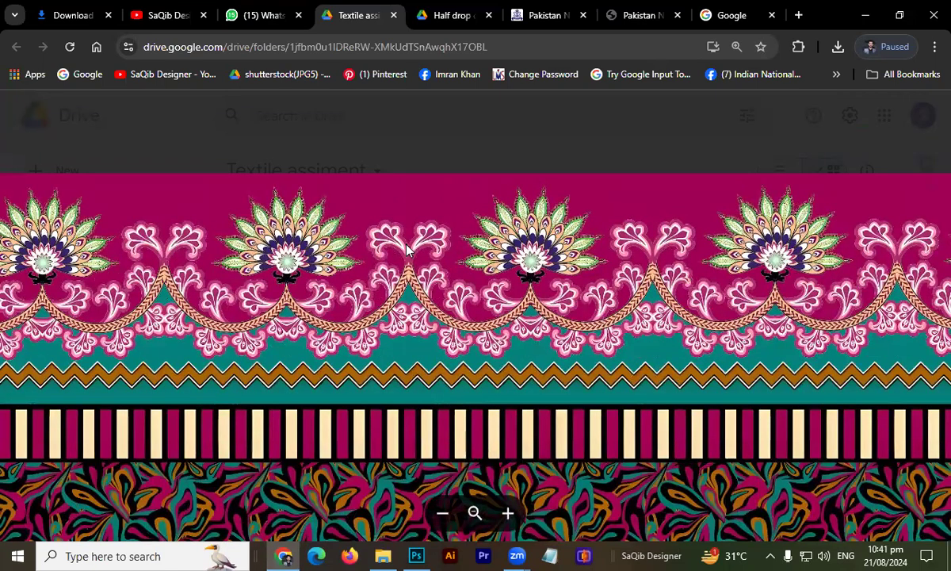
Return to Photoshop, load Layer 1's contents as a selection and bring the whole rectangle into view
key("alt+Tab")
scroll(366, 241, "down", 3)
scroll(413, 282, "down", 1)
left_click(810, 177, "ctrl")
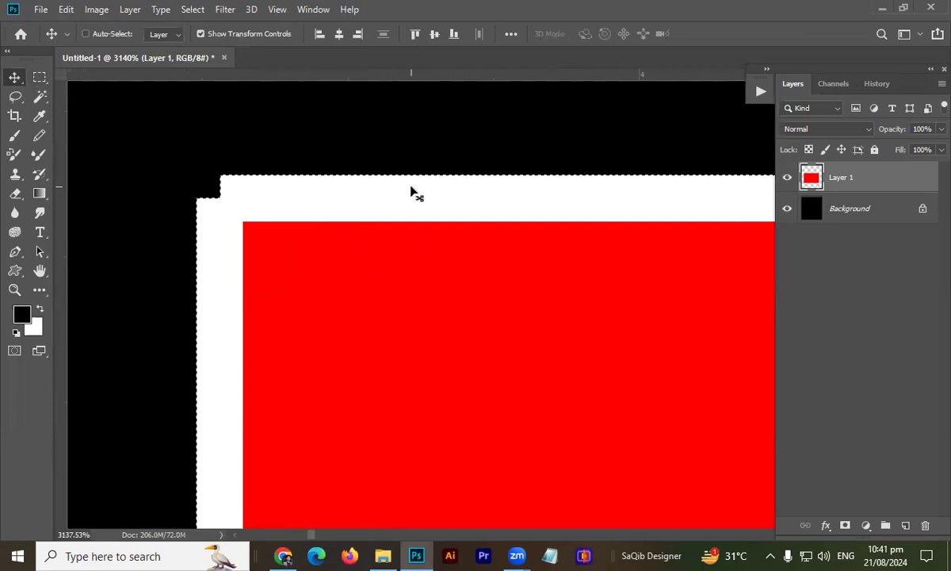
left_click_drag(484, 228, 319, 241)
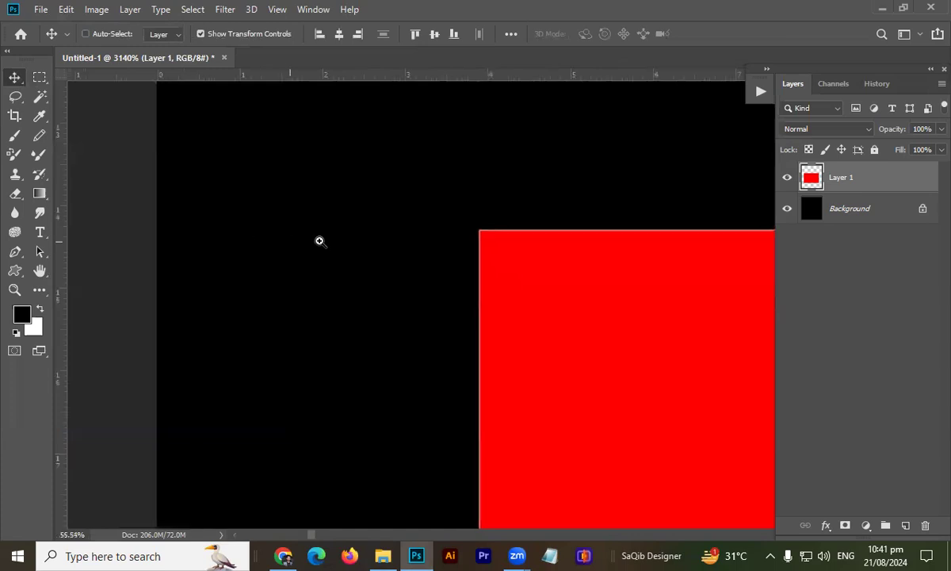
left_click_drag(517, 263, 494, 309)
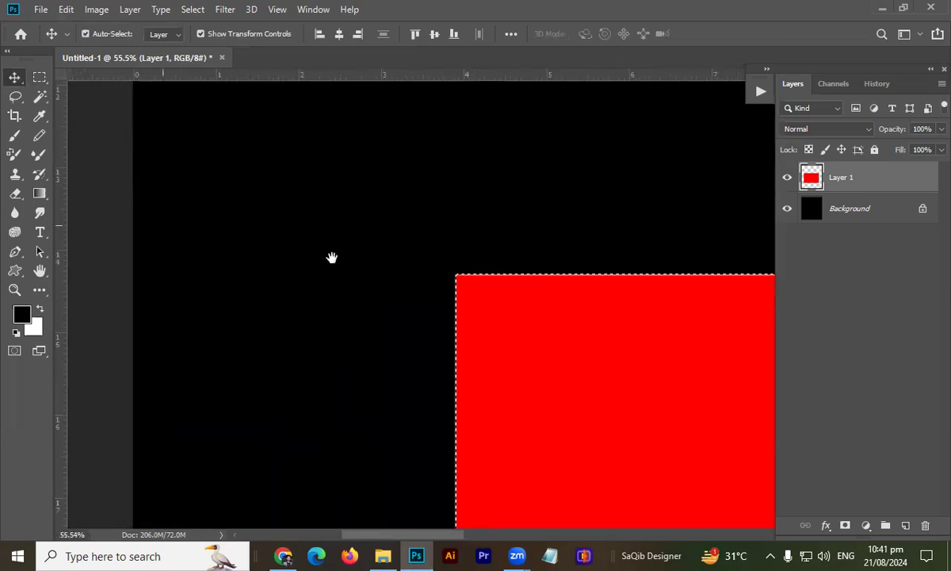
left_click_drag(511, 355, 361, 226)
left_click_drag(405, 271, 282, 289)
left_click_drag(379, 336, 240, 279)
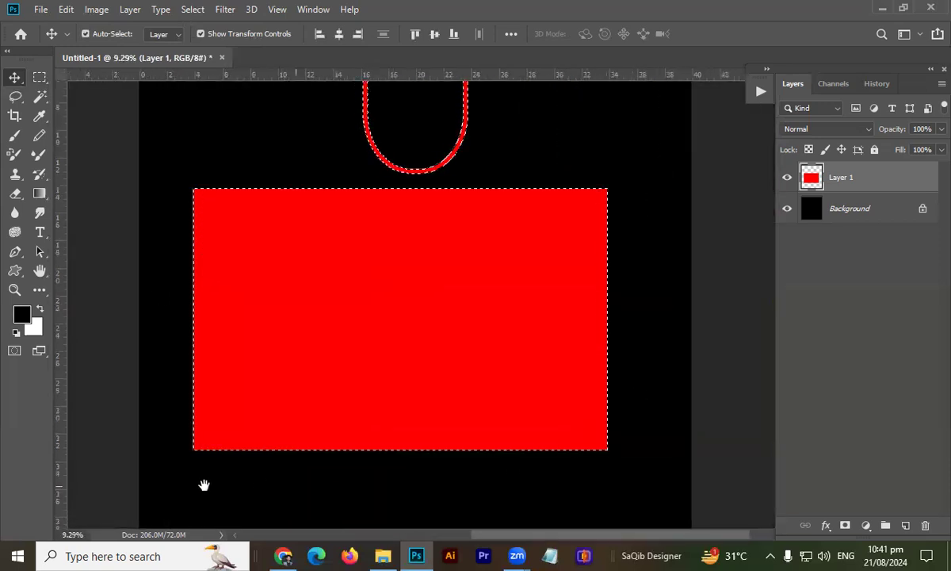
Invert the selection of Layer 1's contents and expand it by 2 pixels around the red rectangle
key("ctrl+shift+i")
left_click_drag(192, 179, 336, 246)
left_click_drag(201, 320, 319, 251)
key("alt+s")
key("m")
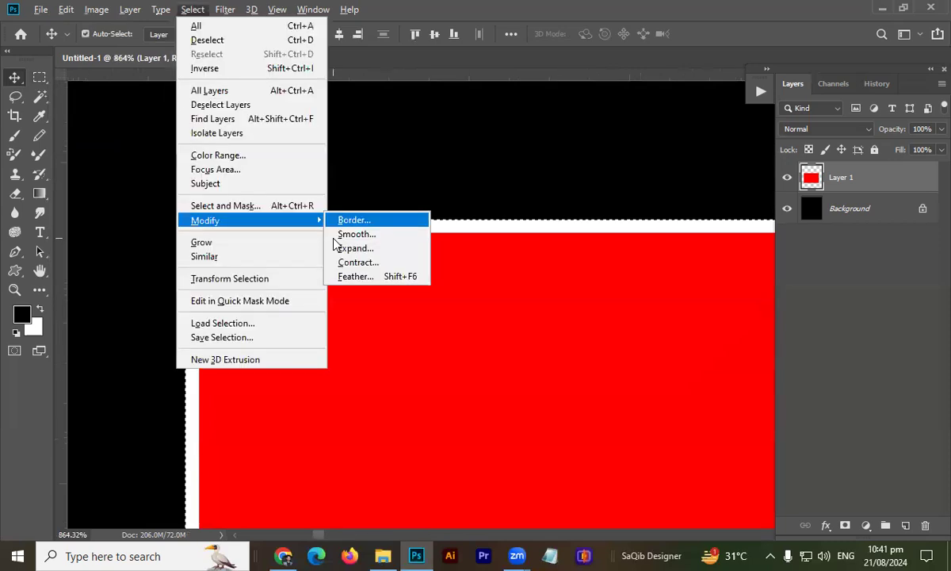
key("e")
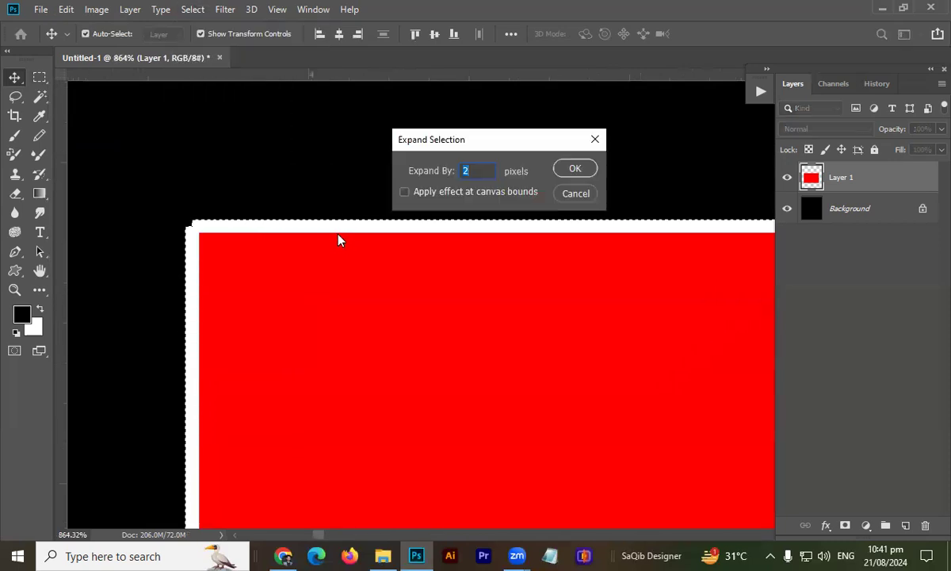
key("Escape")
key("ctrl+d")
left_click_drag(207, 229, 249, 229)
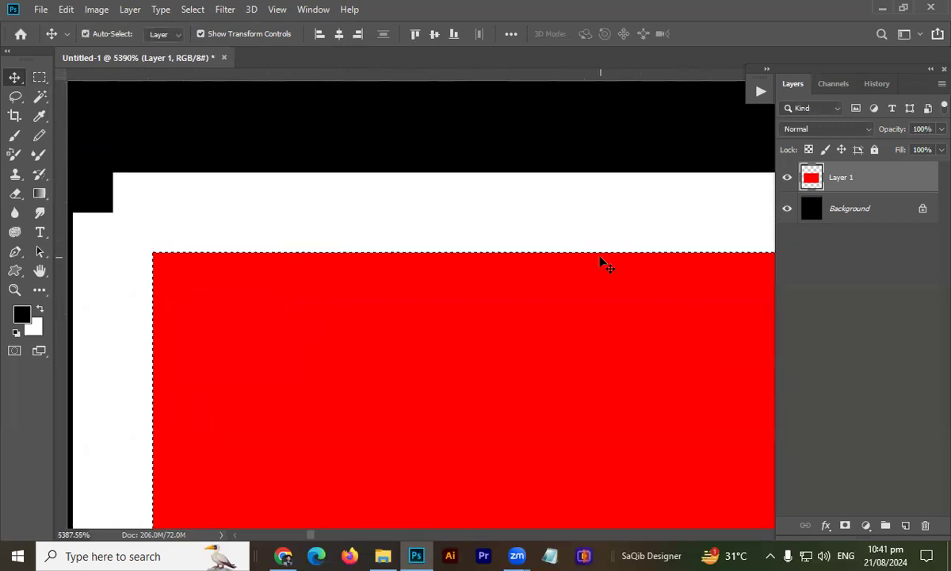
Inspect the edges of the red rectangle and the curved red line with the selection cleared
key("ctrl+z")
left_click_drag(444, 237, 300, 250)
left_click_drag(476, 252, 319, 344)
left_click_drag(402, 274, 316, 293)
left_click_drag(376, 286, 397, 241)
left_click_drag(478, 235, 510, 229)
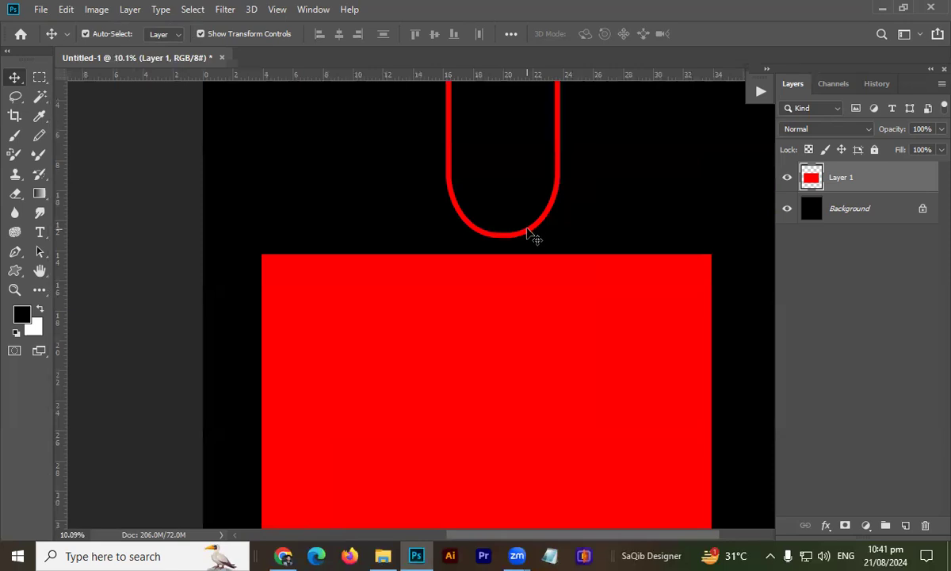
Load Layer 1's contents as a selection and invert it
left_click(810, 189, "ctrl")
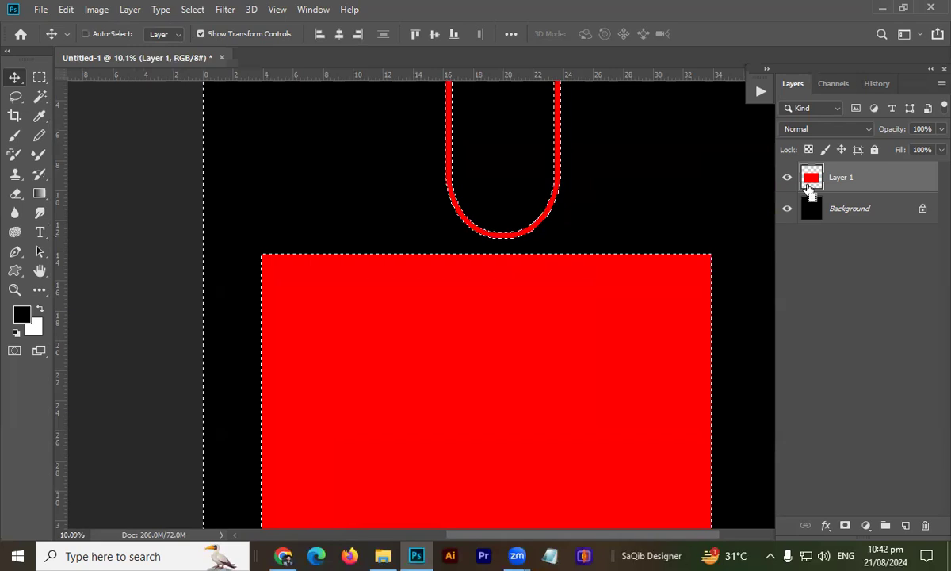
key("ctrl+d")
key("ctrl+shift+d")
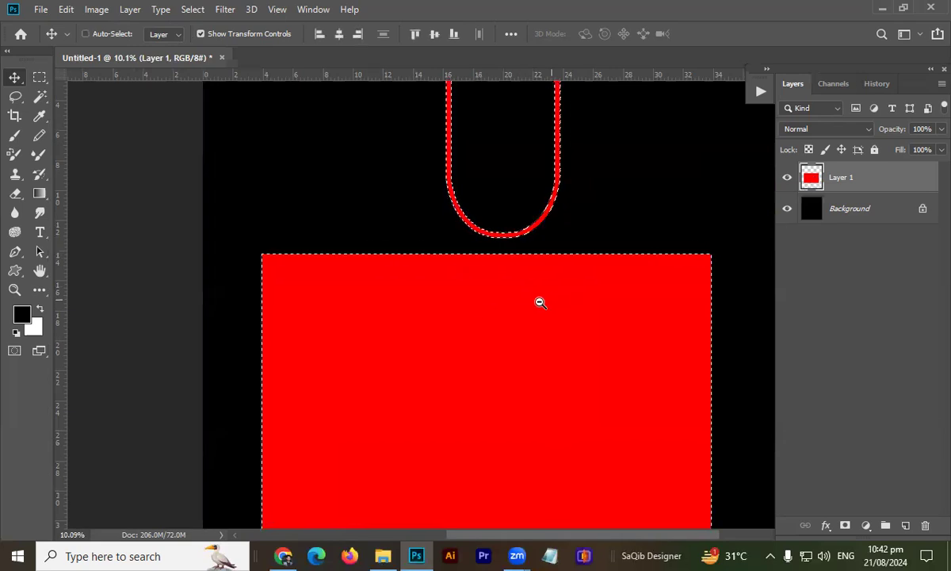
scroll(539, 301, "down", 2)
scroll(359, 309, "up", 1)
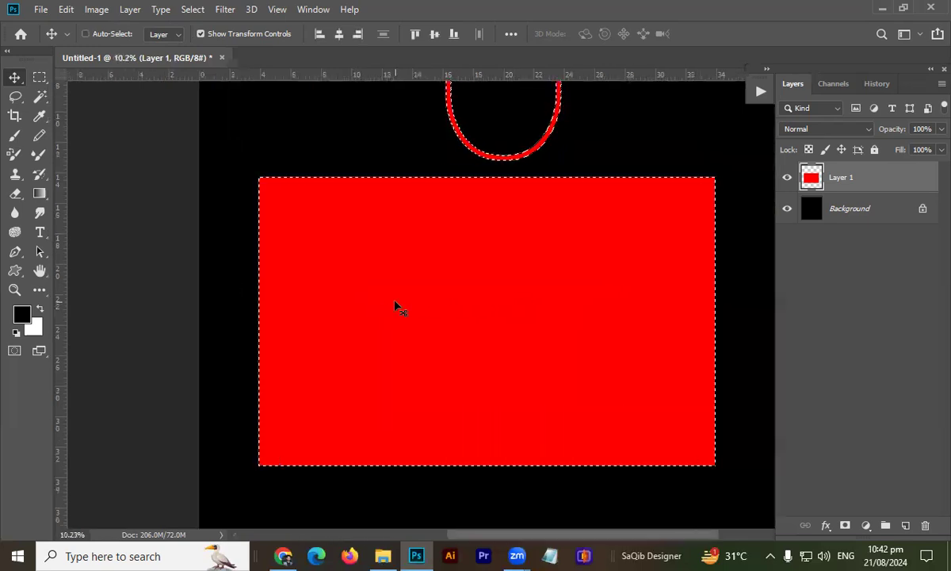
key("ctrl+shift+i")
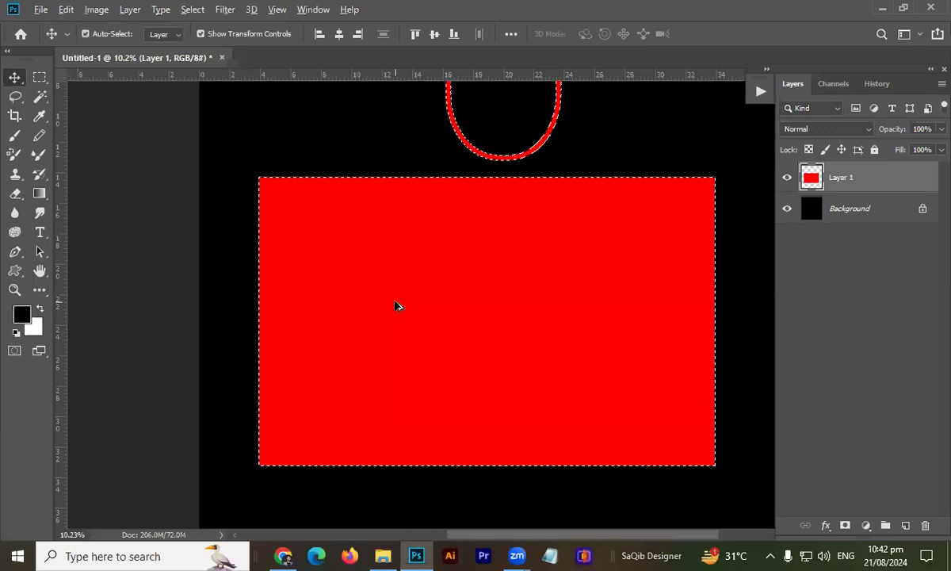
Show the commands for modifying a selection, close them unused and deselect everything
key("alt+s")
key("m")
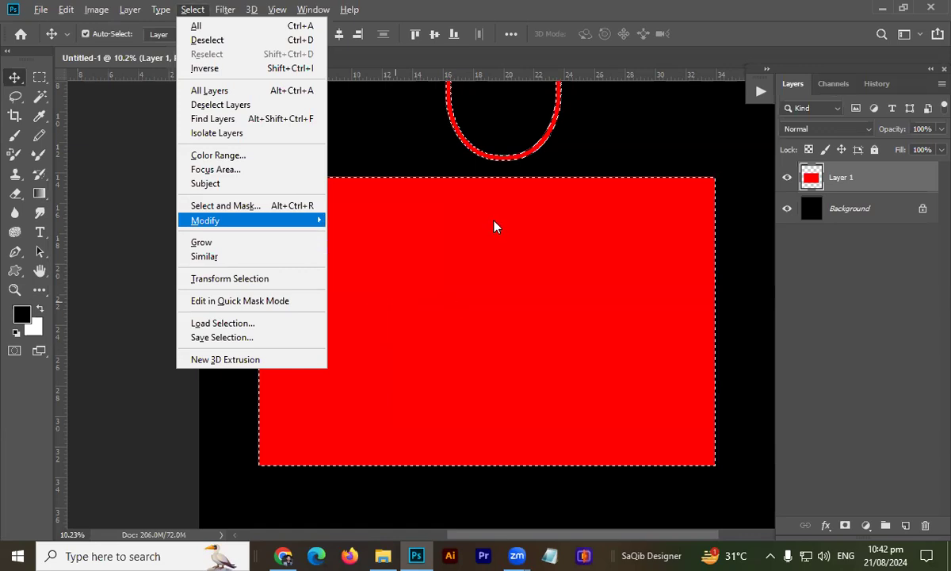
left_click(452, 240)
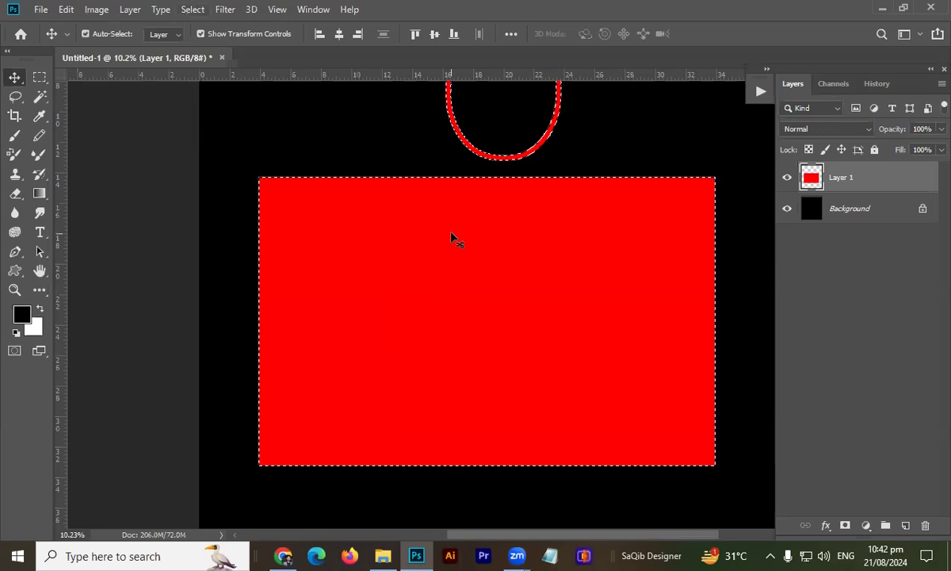
key("ctrl+d")
key("ctrl")
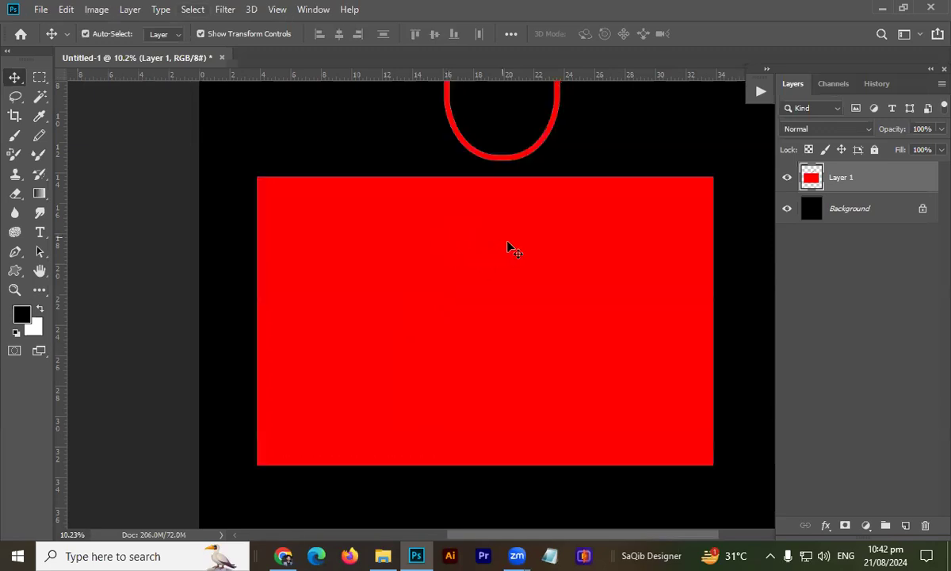
Switch to Chrome and go back from Border..1.jpg to the Border texture,,,1.jpg design
left_click(283, 556)
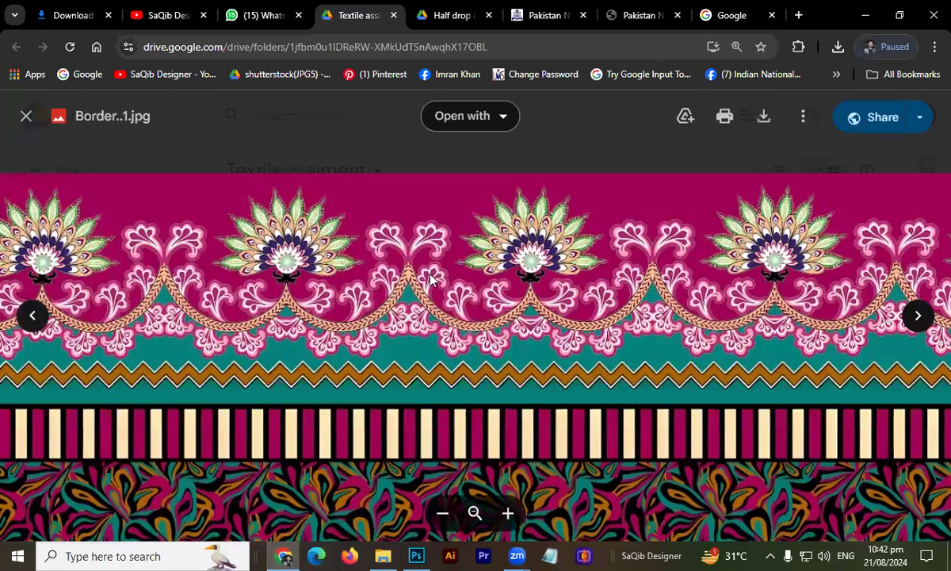
left_click(35, 314)
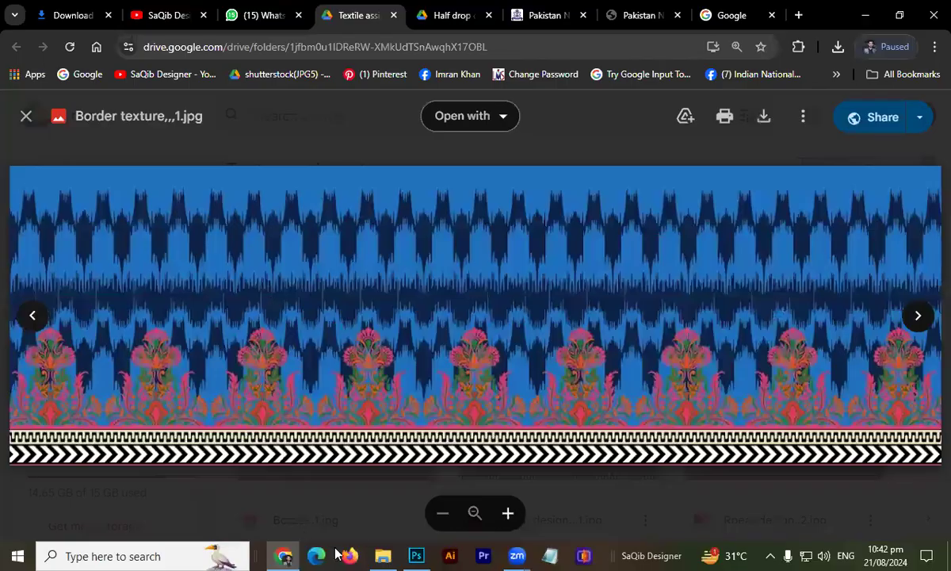
Return to Photoshop and display the red rectangle document at print size
left_click(416, 555)
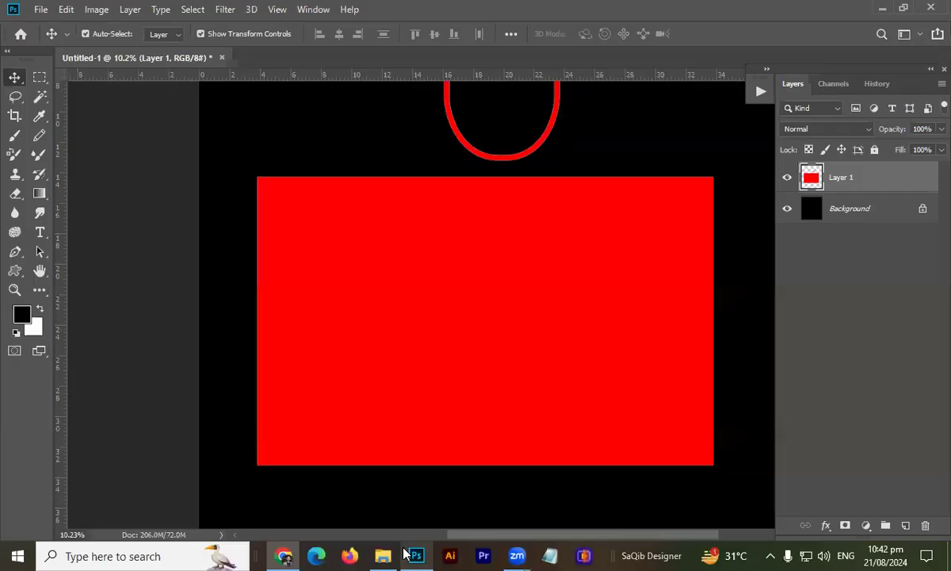
right_click(417, 235)
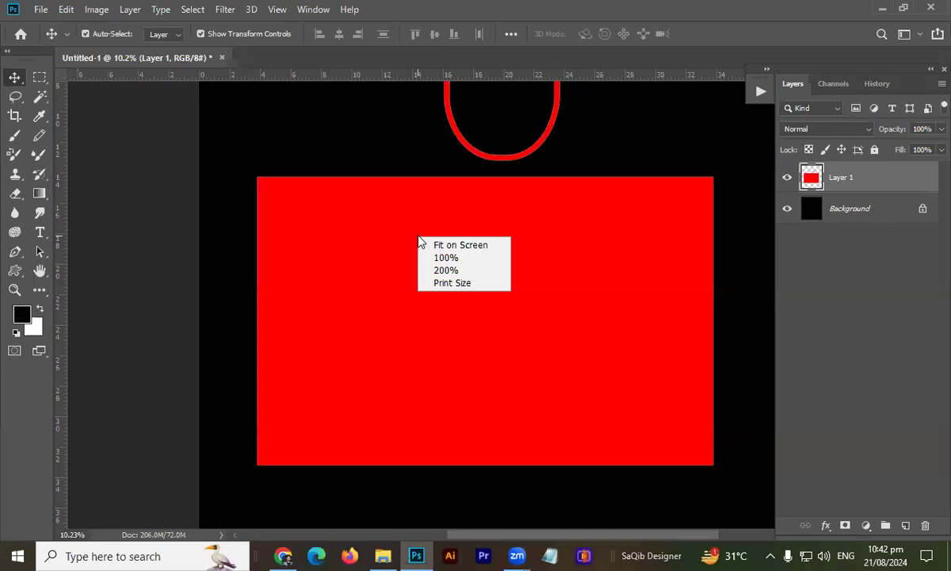
left_click(446, 281)
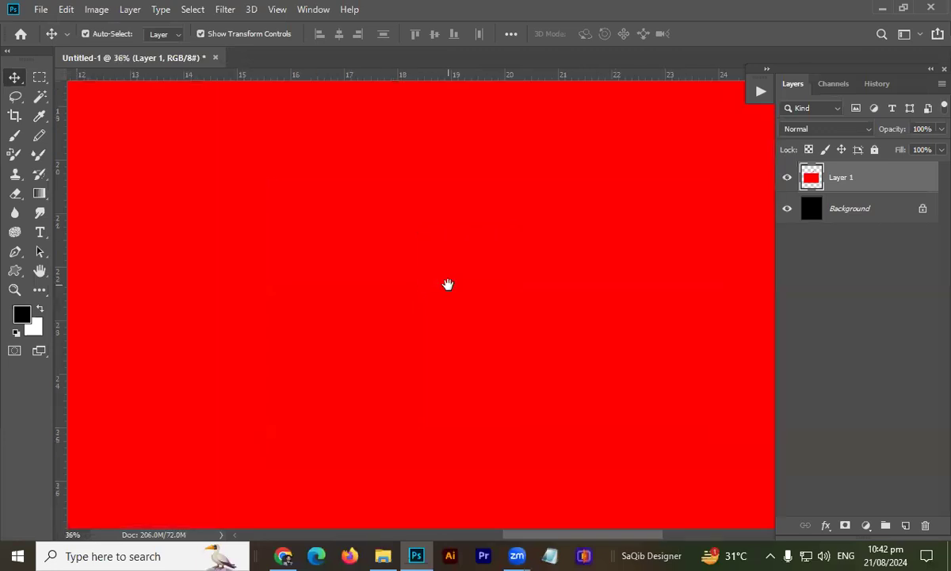
Switch to Chrome and go back through the designs Border texture 2.jpg and Border 2.jpg
left_click(284, 554)
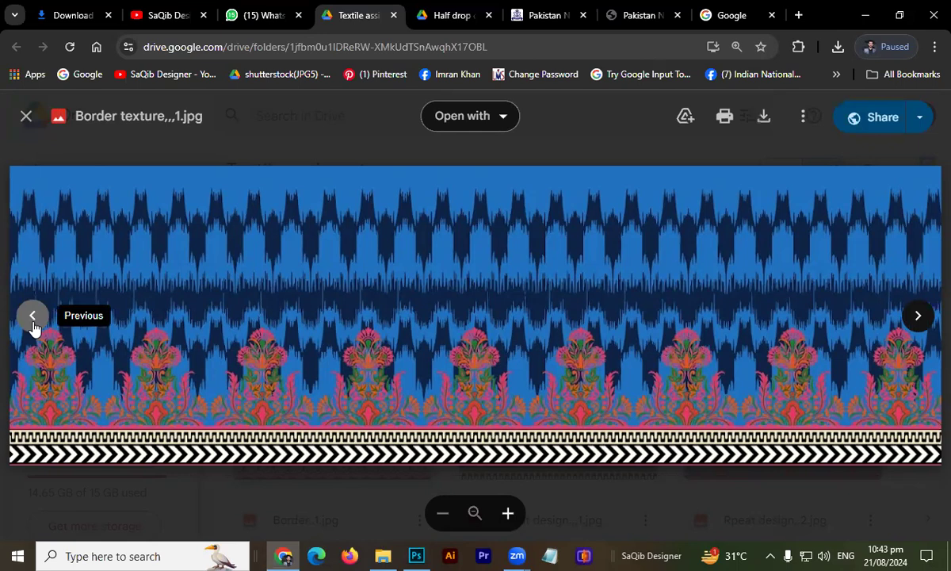
left_click(33, 316)
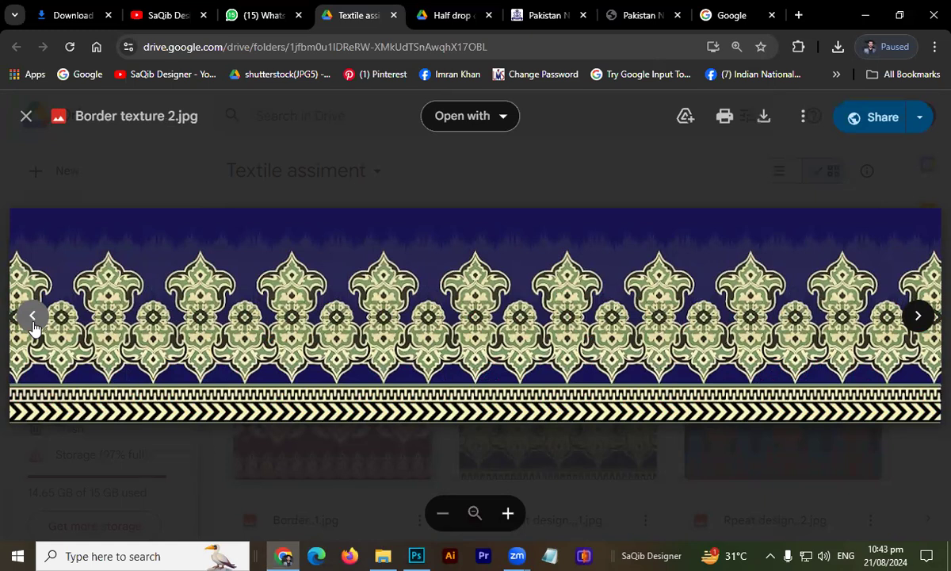
left_click(32, 317)
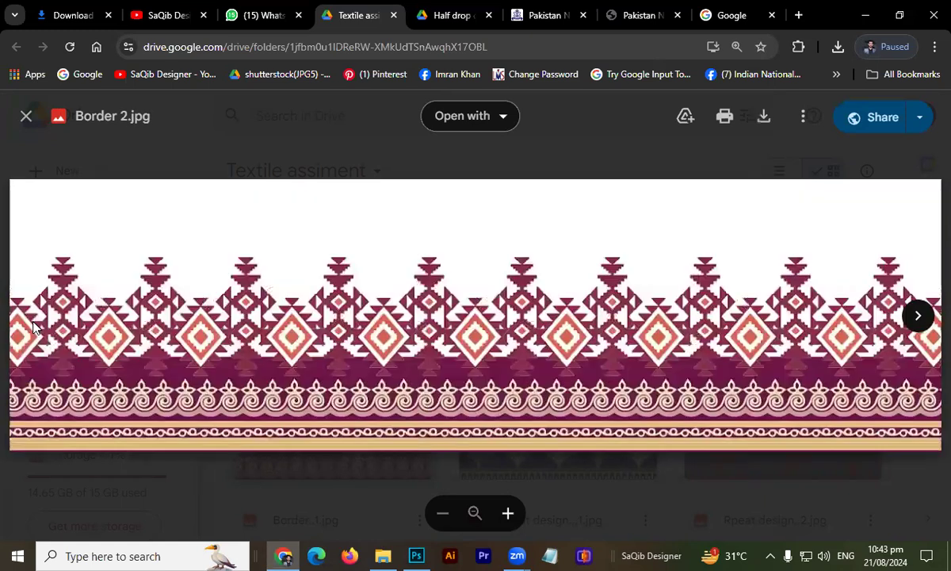